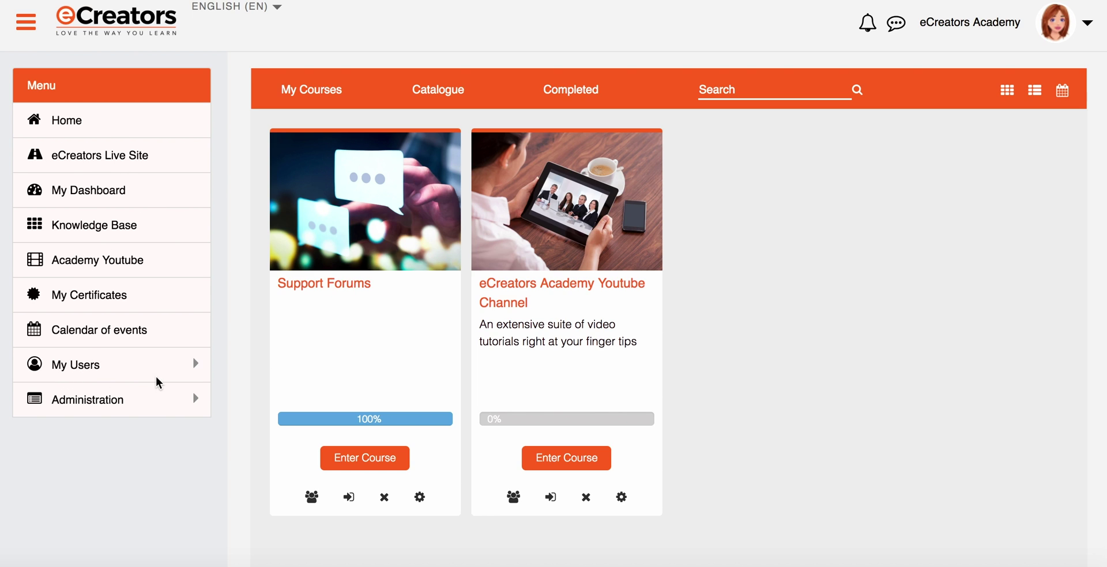
Step: Open the list of all user accounts from My Users and look through the listed users
click(190, 368)
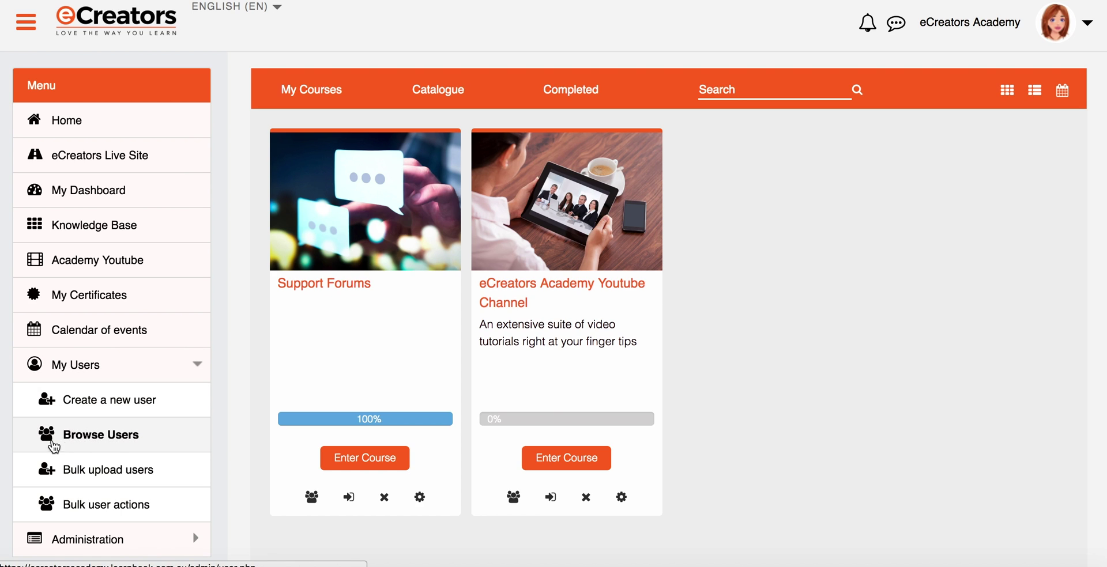
click(89, 442)
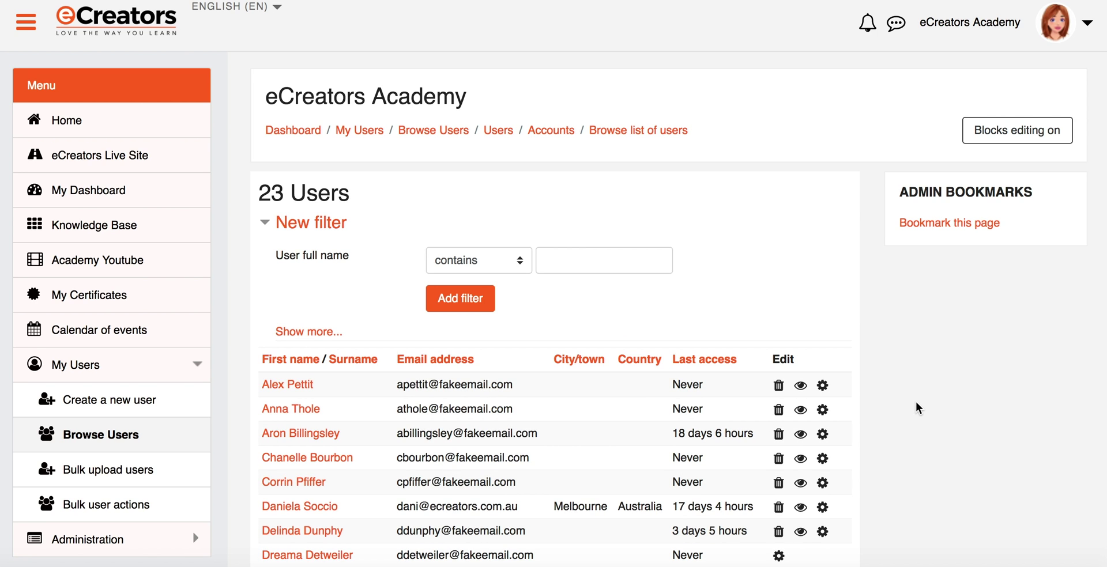
scroll(916, 401, down, 5)
scroll(916, 402, up, 5)
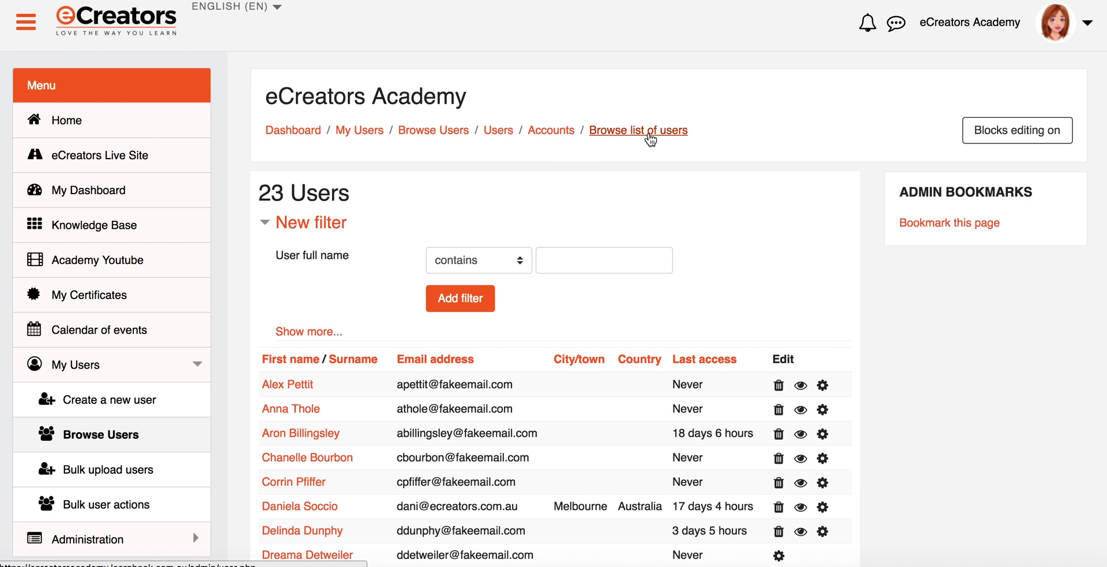
scroll(621, 222, down, 5)
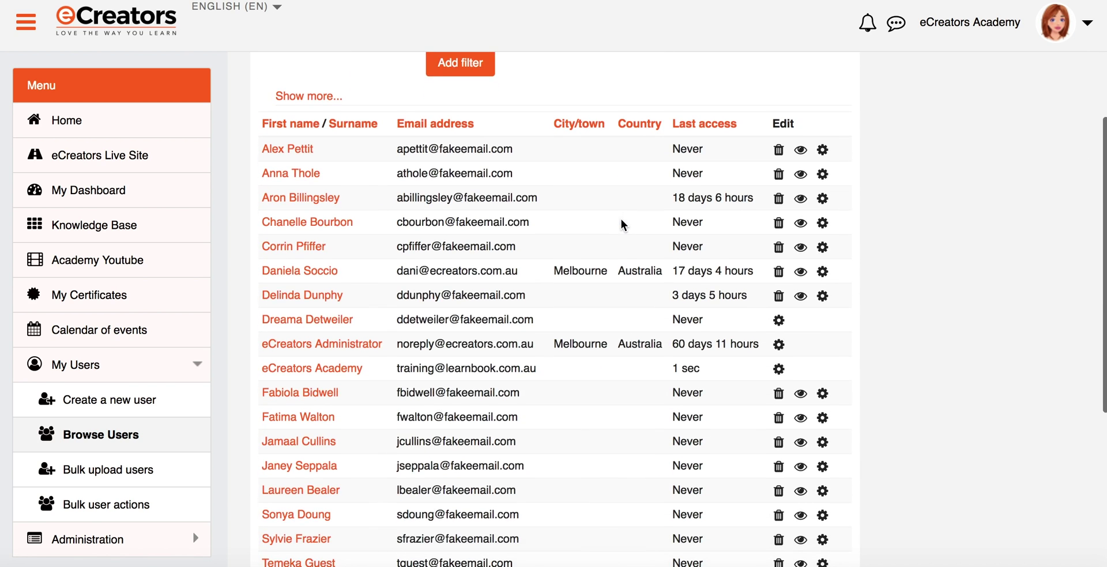
scroll(621, 219, down, 2)
scroll(620, 219, up, 2)
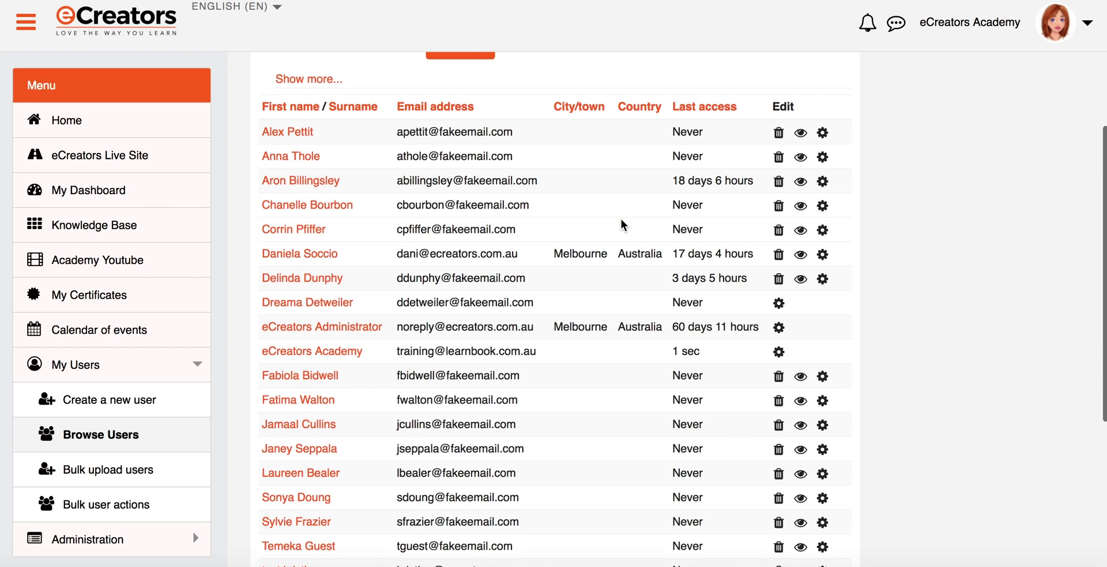
scroll(621, 219, up, 4)
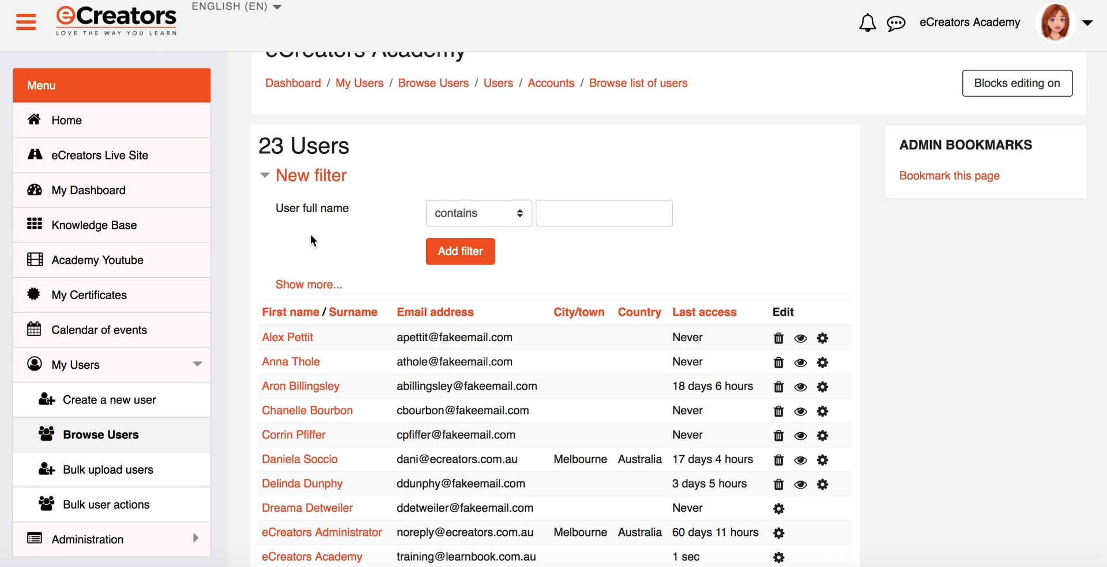
Step: Expand the new filter to show all criteria and view the comparison options for first name and email address
click(309, 285)
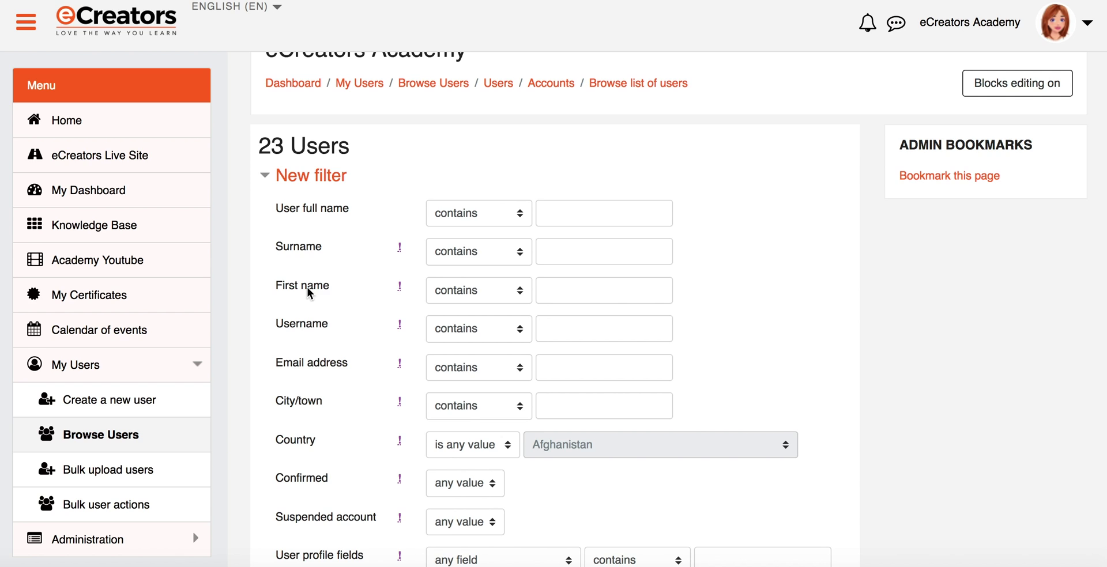
scroll(307, 288, down, 2)
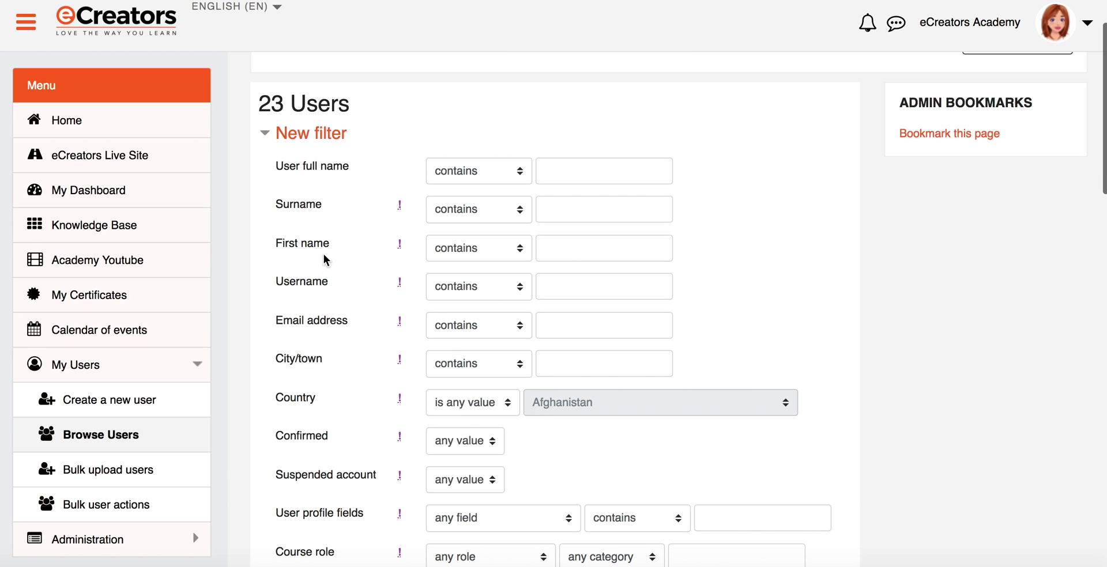
click(479, 250)
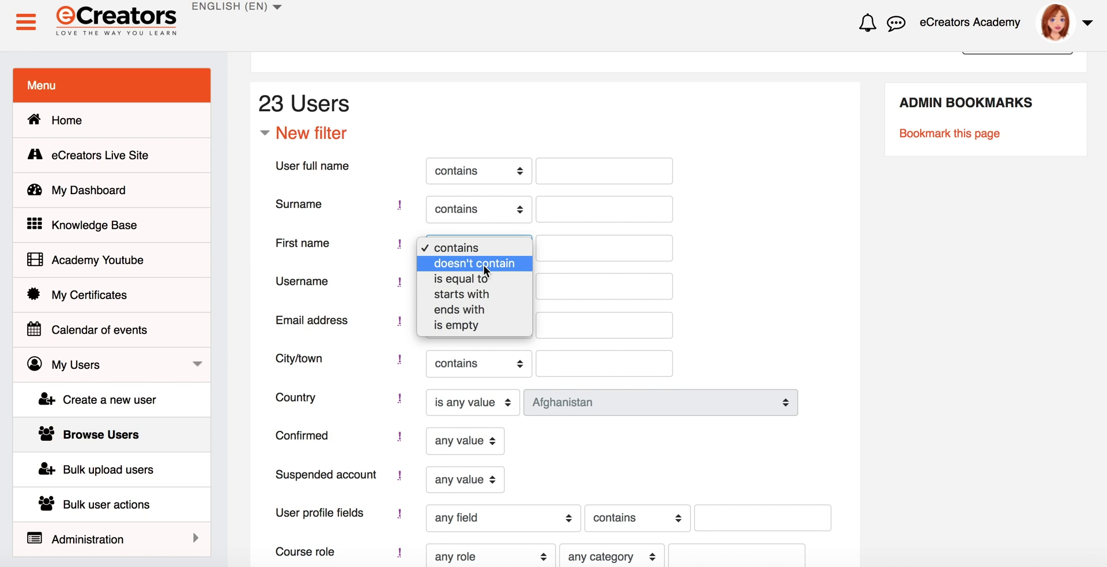
click(367, 303)
click(487, 324)
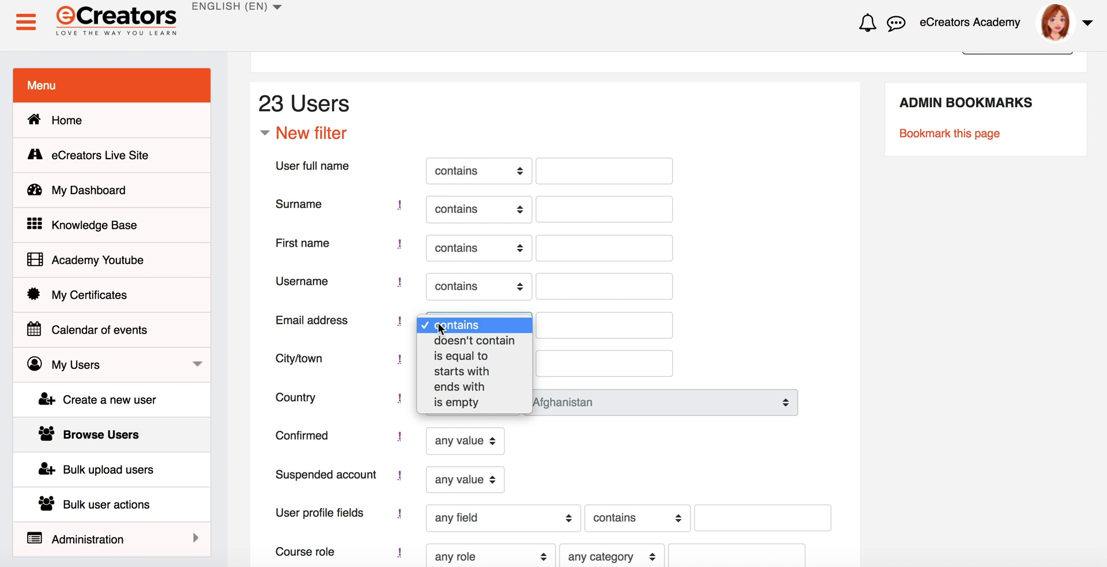
click(383, 337)
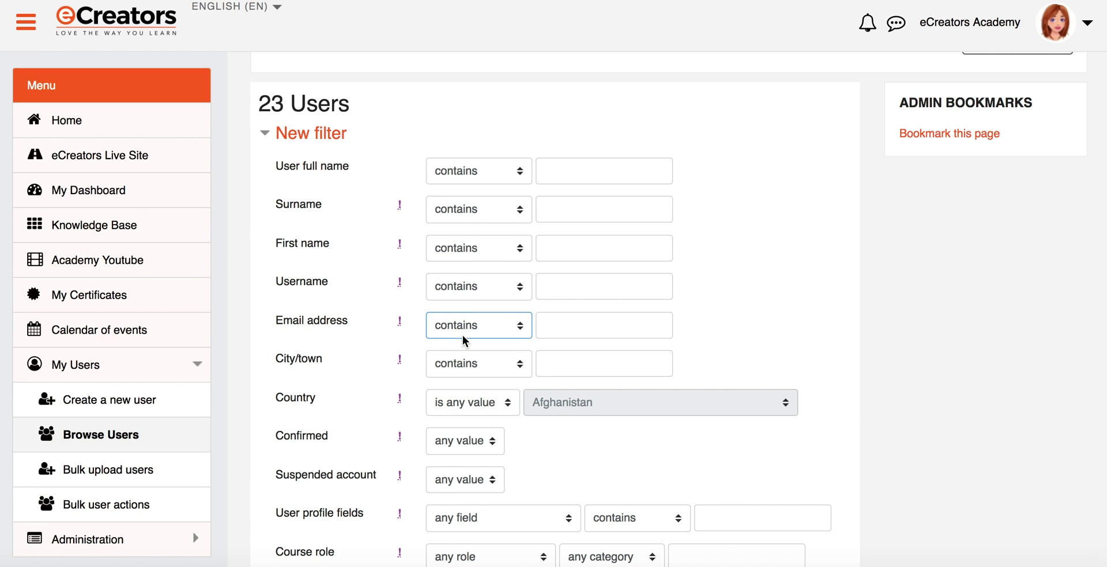
click(616, 329)
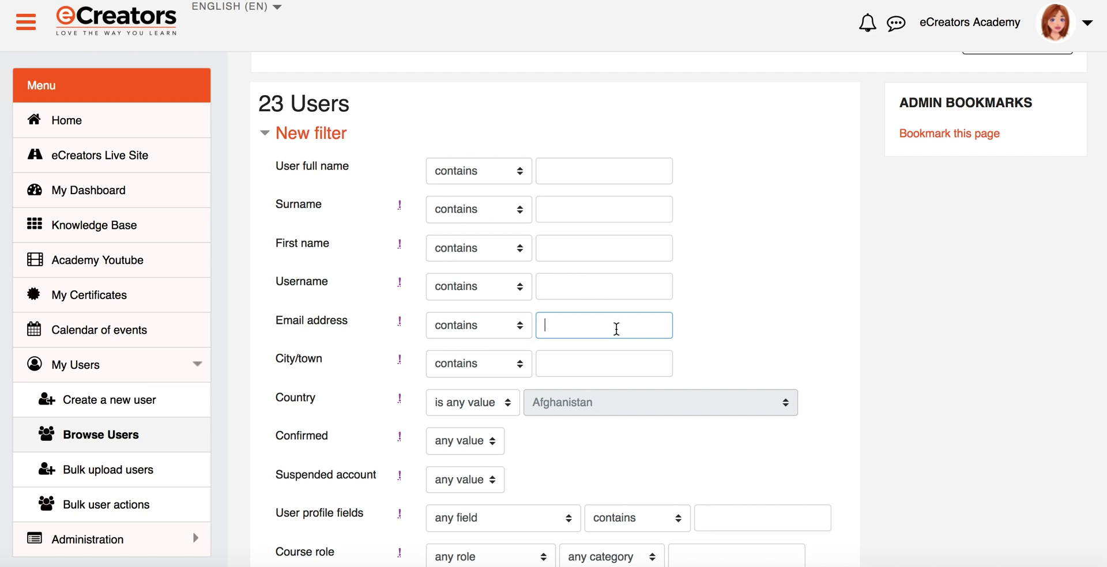
text(@gmail.com)
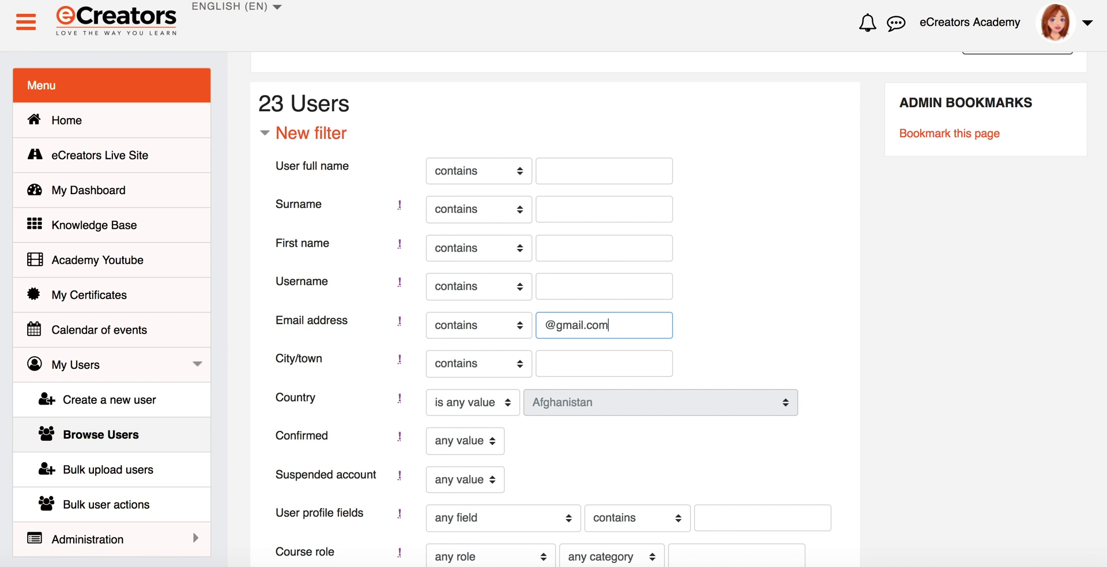
key(ctrl+a)
key(BackSpace)
Step: Examine the remaining filter criteria, including the suspended account and system role choices and the access date options
scroll(604, 325, down, 2)
scroll(472, 267, down, 1)
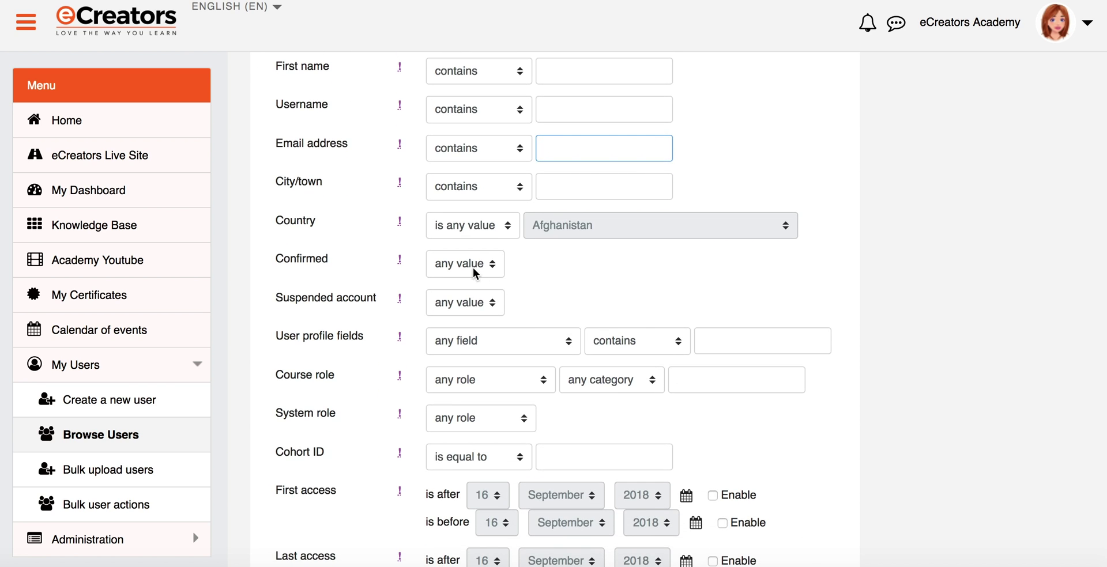
click(469, 303)
click(538, 292)
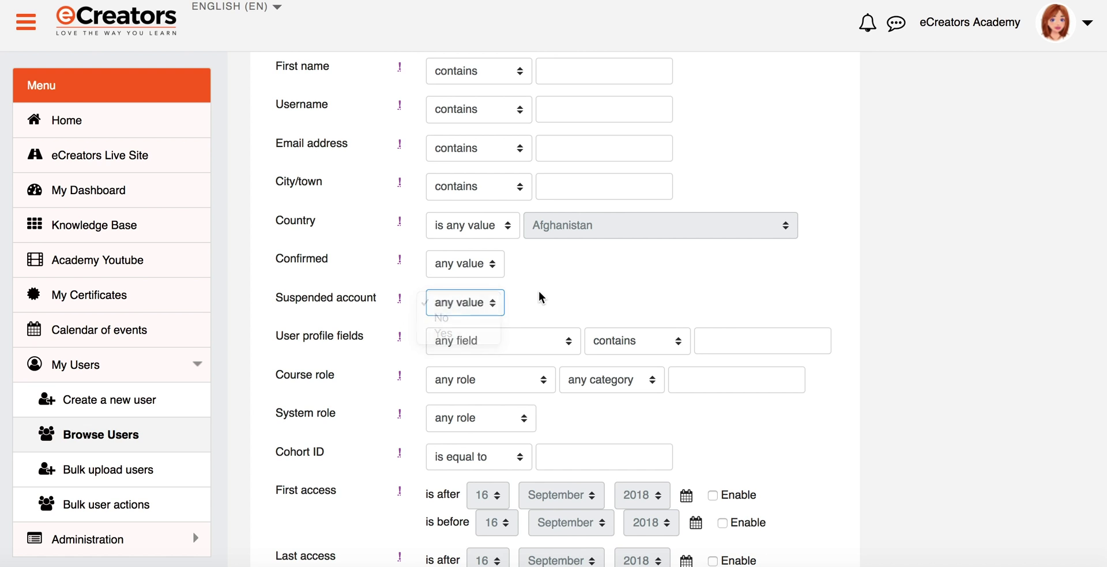
scroll(538, 292, down, 1)
scroll(538, 291, down, 2)
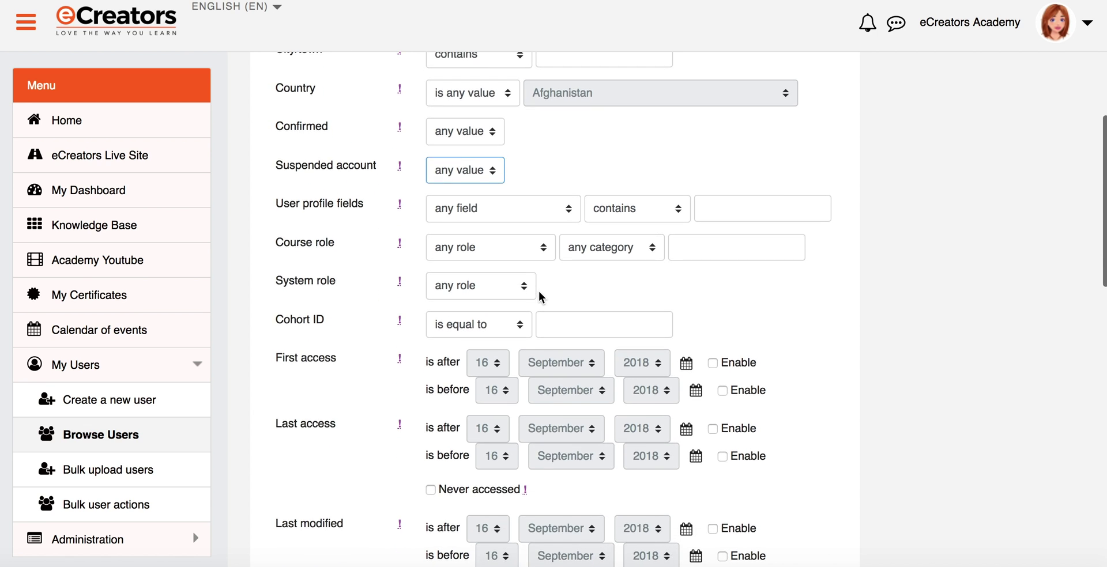
click(516, 244)
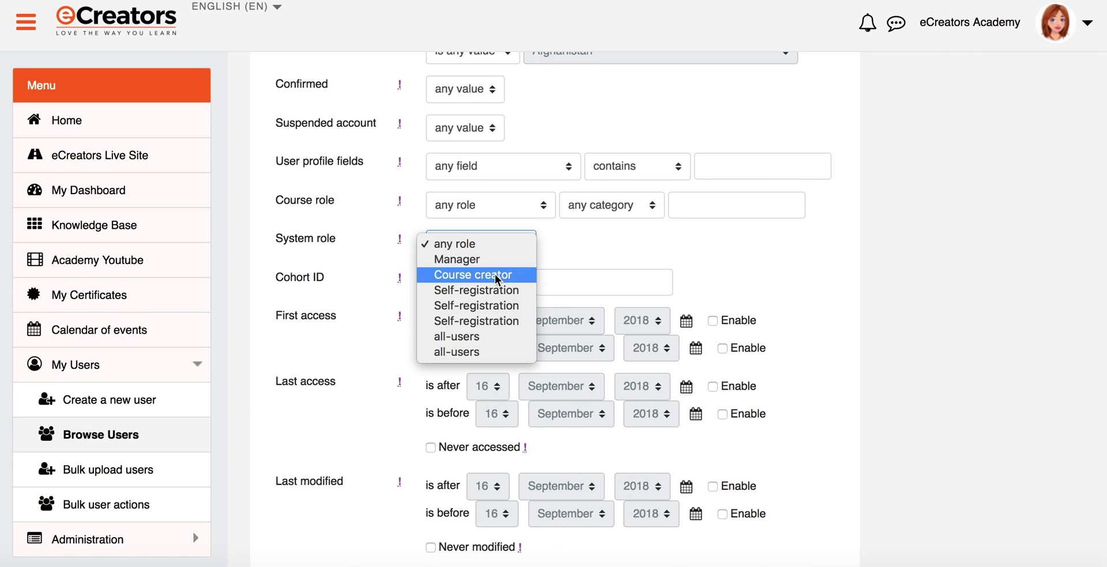
click(370, 271)
scroll(370, 268, down, 2)
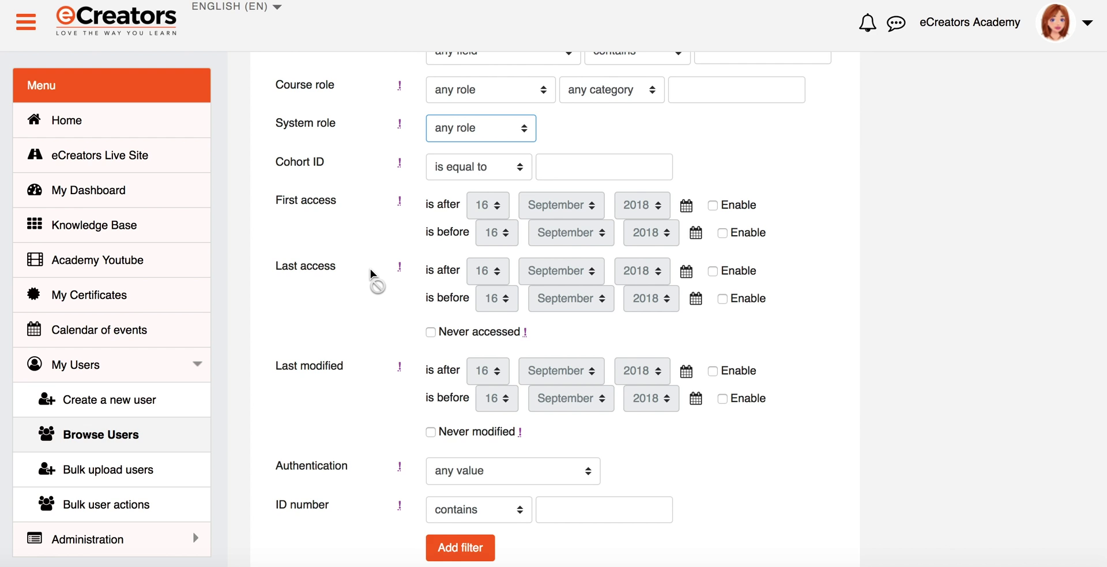
scroll(370, 269, up, 3)
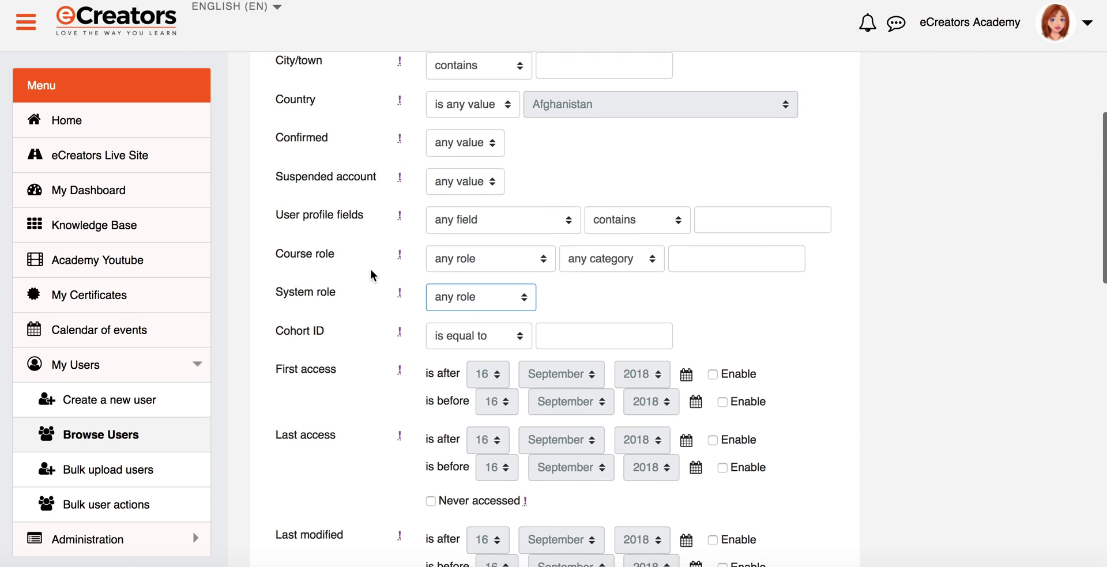
scroll(370, 271, down, 1)
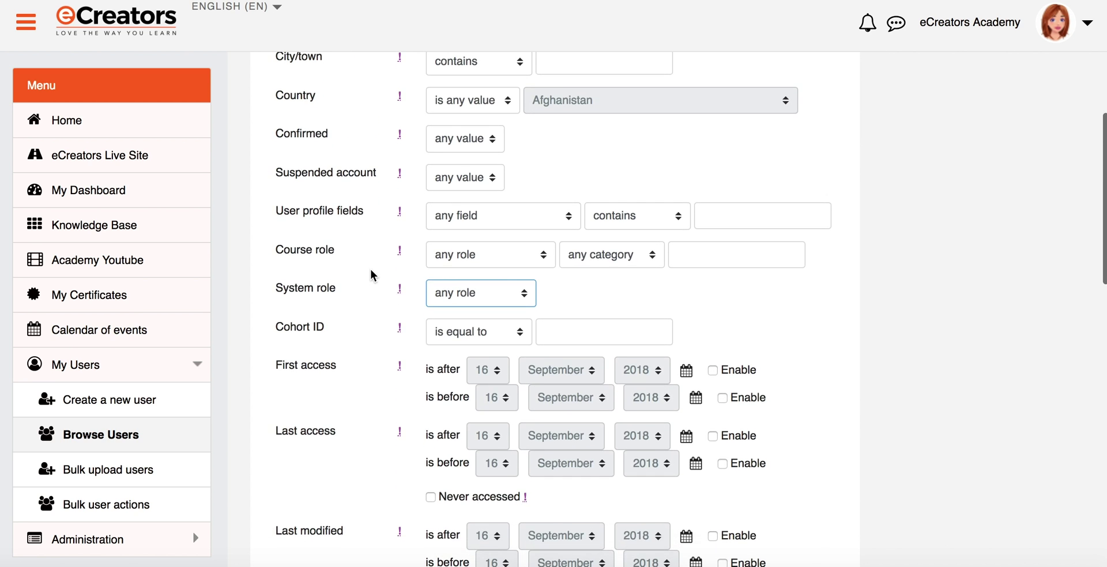
Step: Filter the user list by the system role Manager
click(486, 294)
click(484, 309)
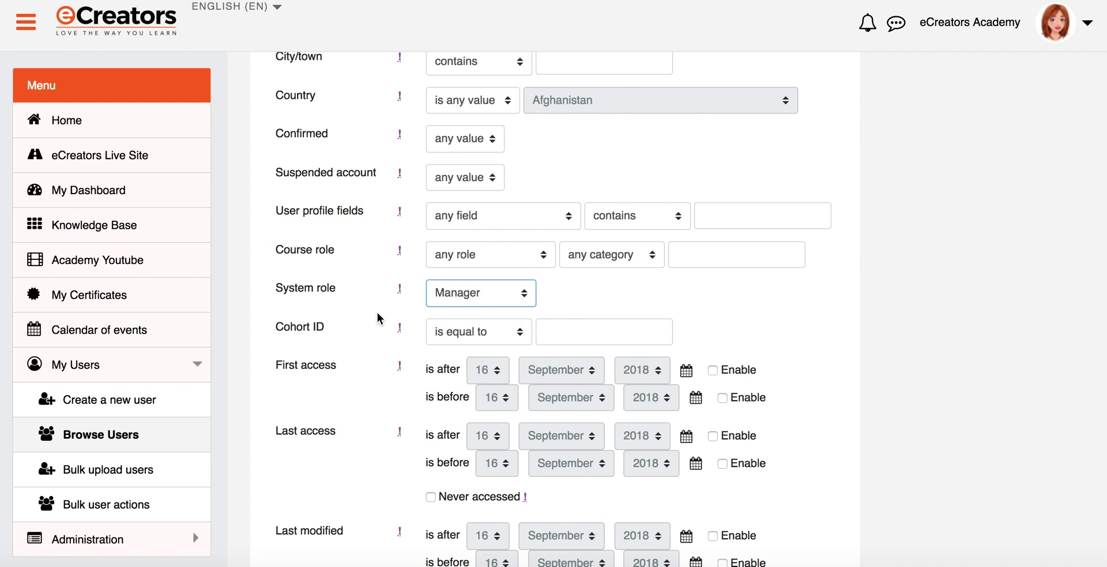
scroll(377, 312, down, 7)
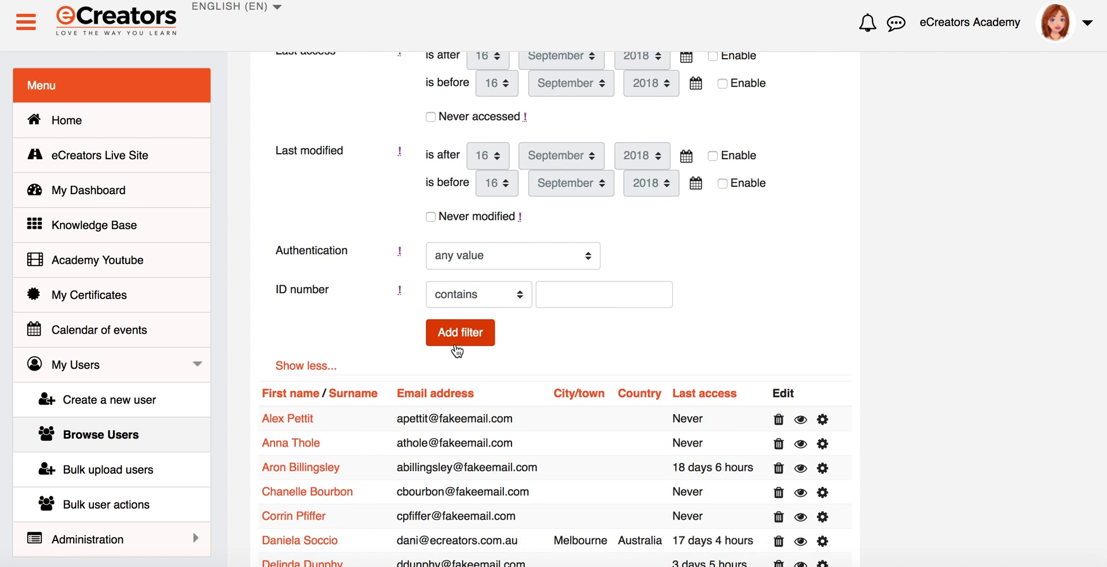
click(459, 333)
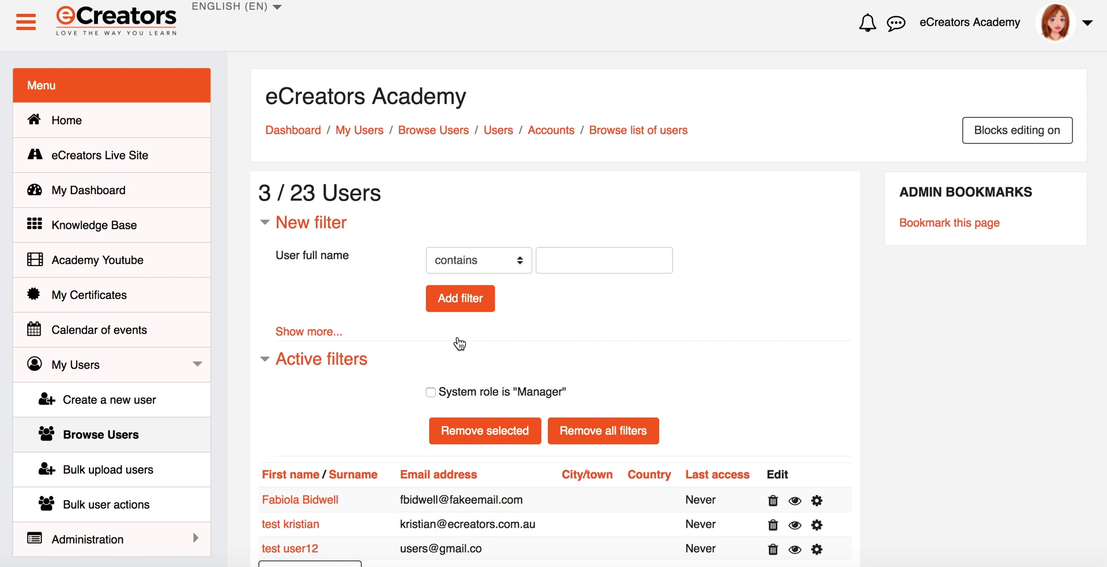
Step: Review the users matching the Manager filter, then remove all active filters
scroll(460, 344, down, 2)
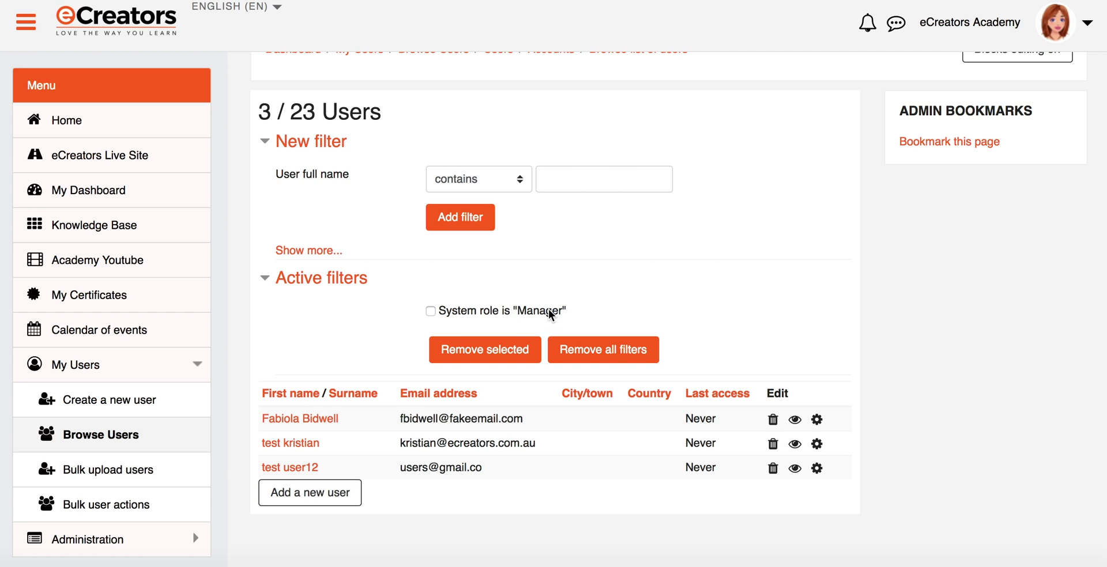
scroll(548, 309, down, 1)
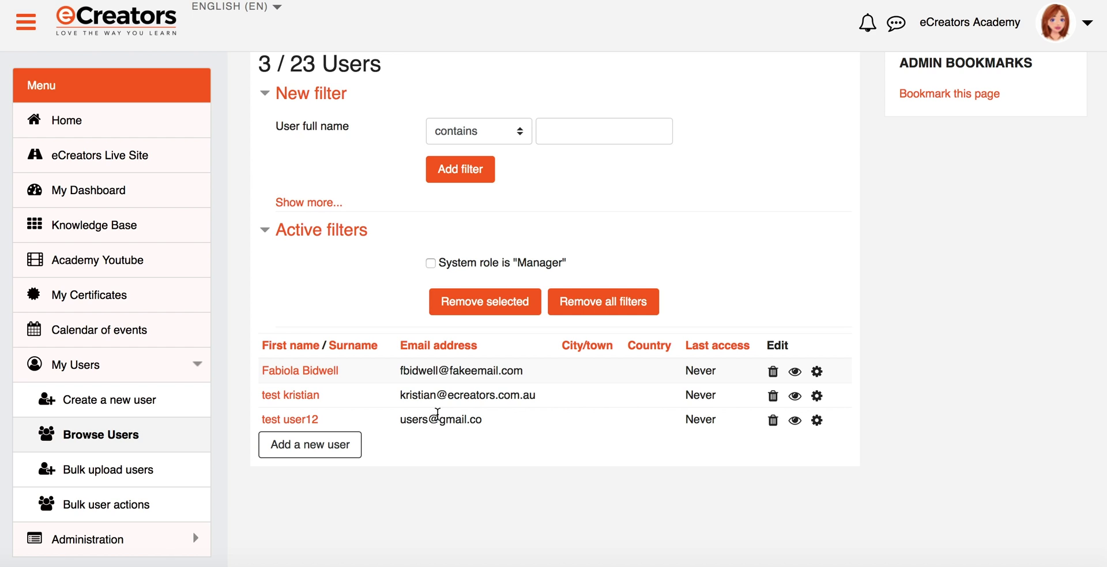
scroll(437, 413, up, 1)
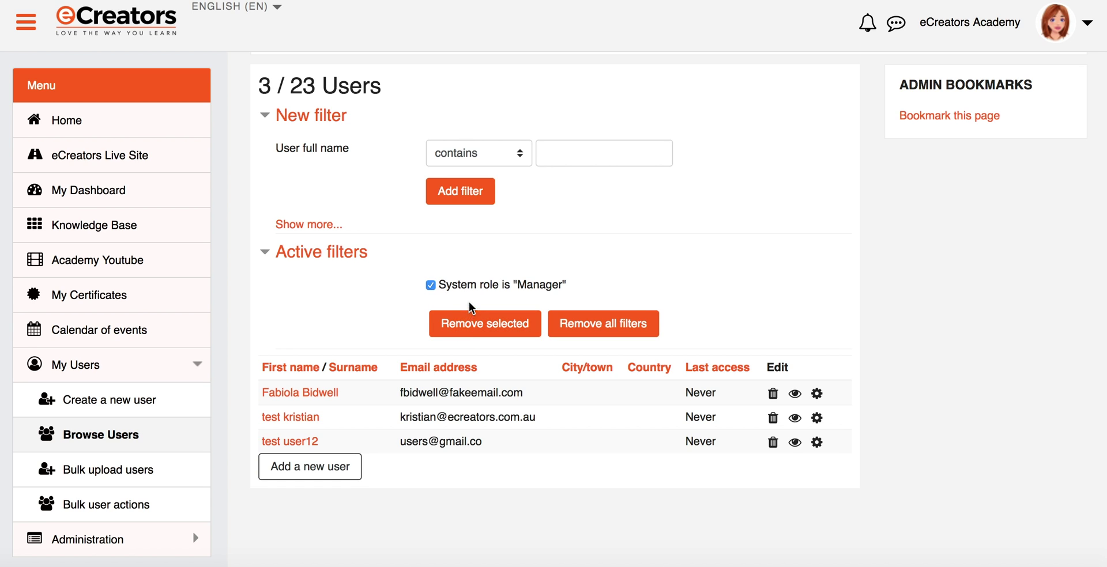
click(589, 331)
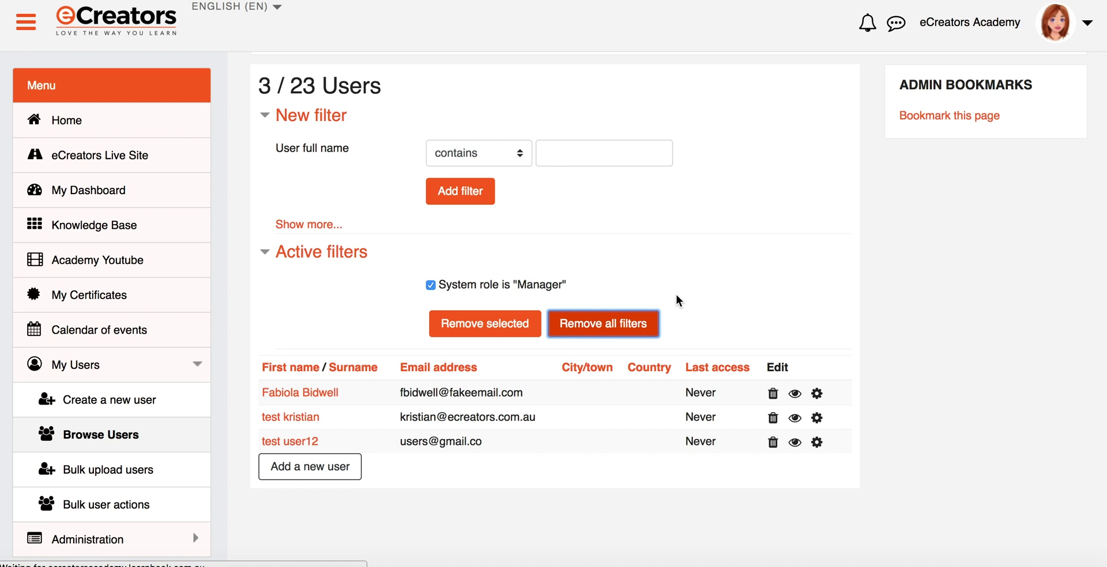
scroll(676, 295, down, 1)
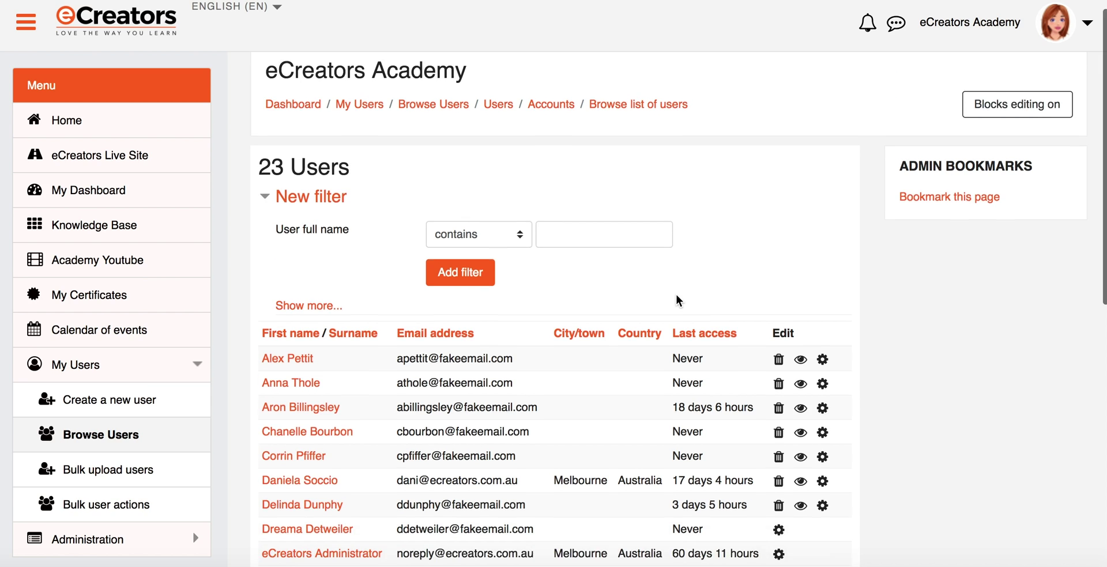
Step: Review the full user list with its last access and edit columns, then open the second listed user's profile for editing
drag(255, 154, 355, 154)
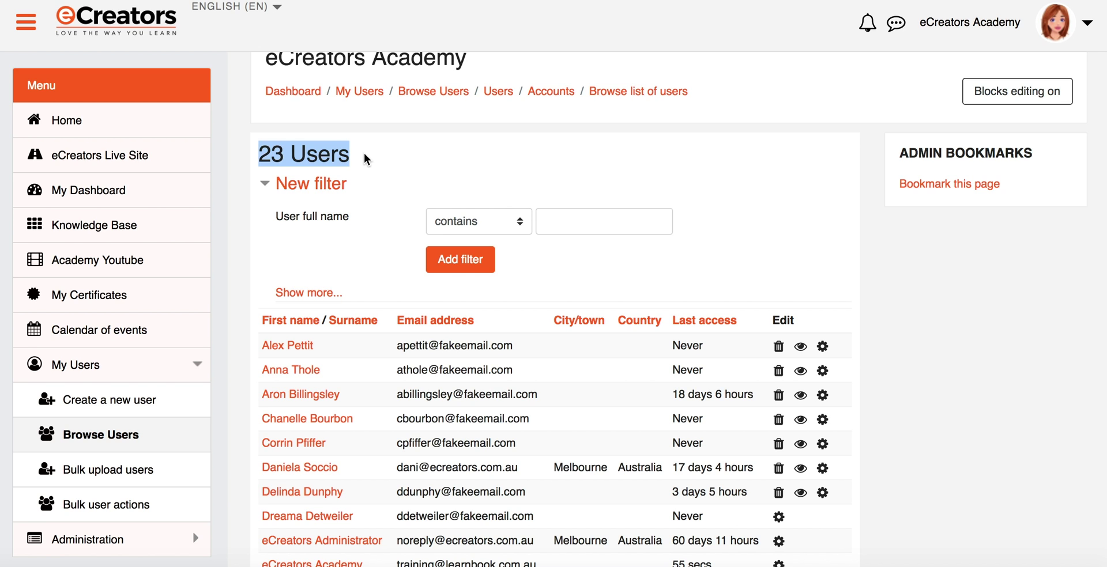
scroll(365, 153, down, 2)
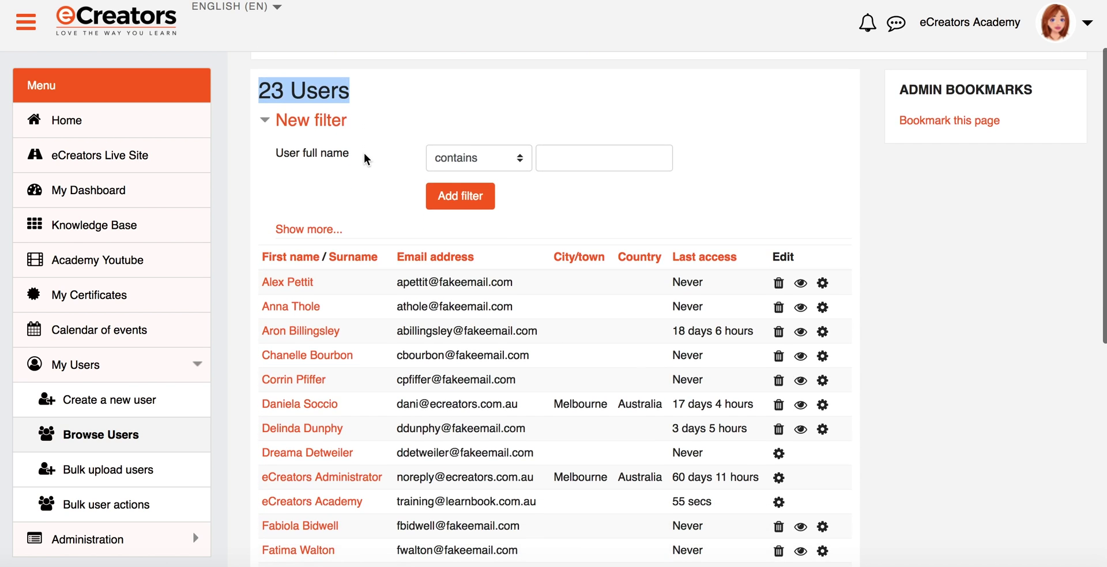
scroll(618, 295, down, 2)
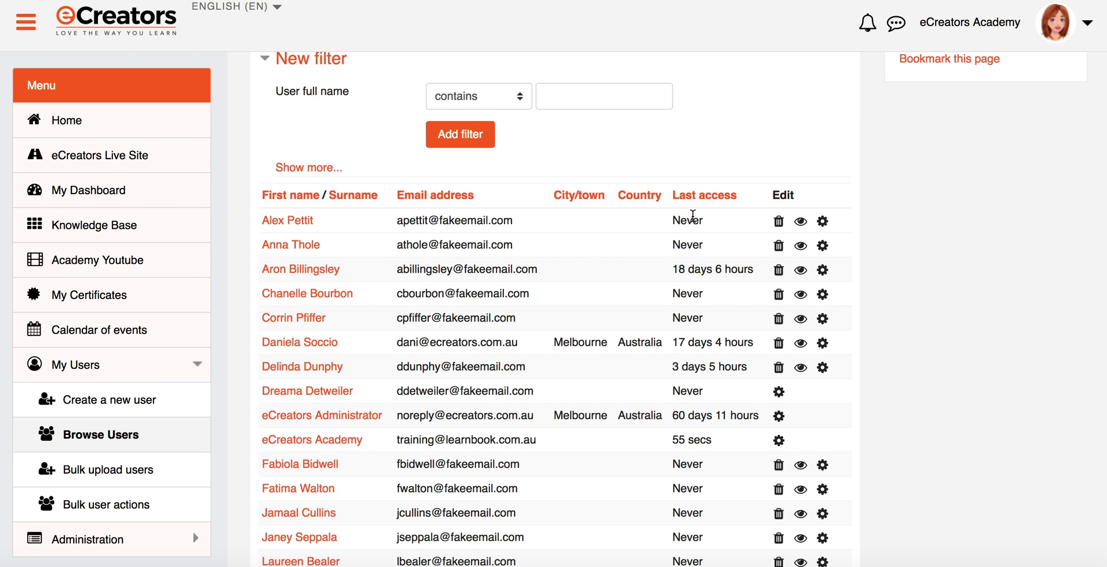
scroll(693, 216, down, 2)
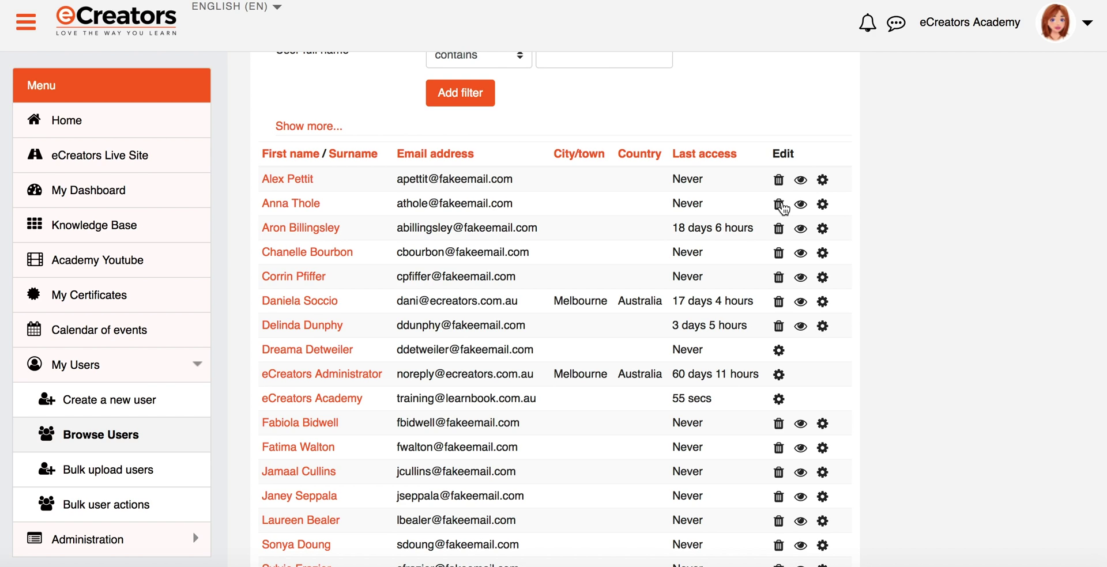
drag(773, 152, 791, 151)
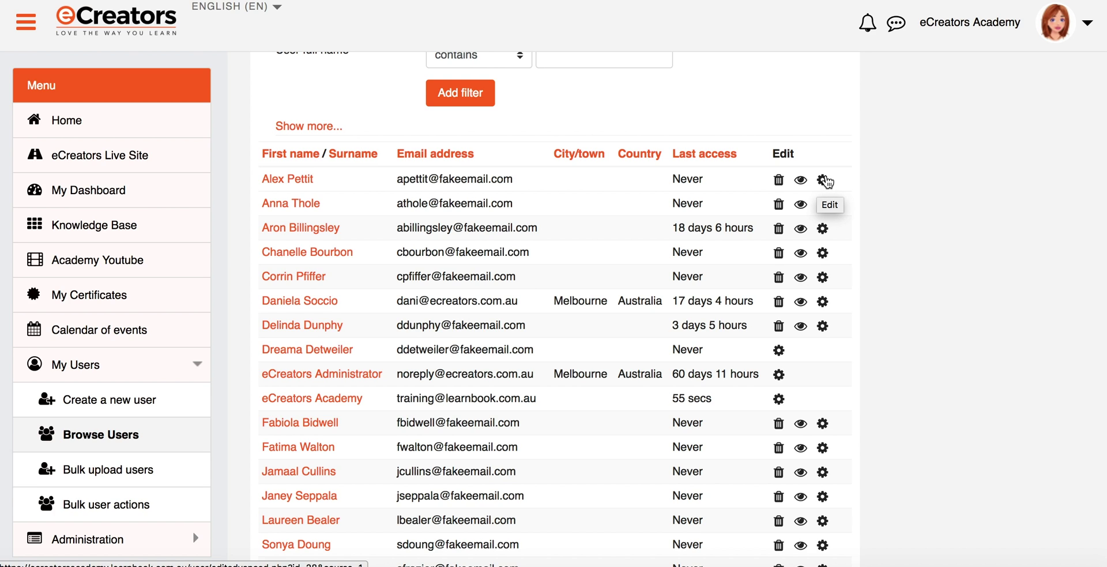
click(823, 206)
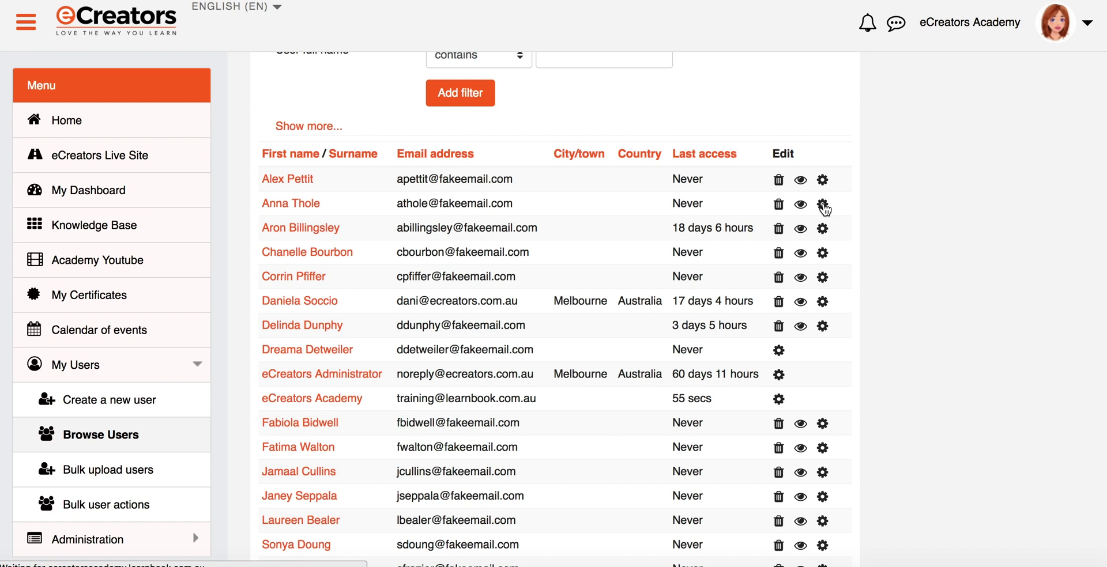
scroll(824, 210, down, 2)
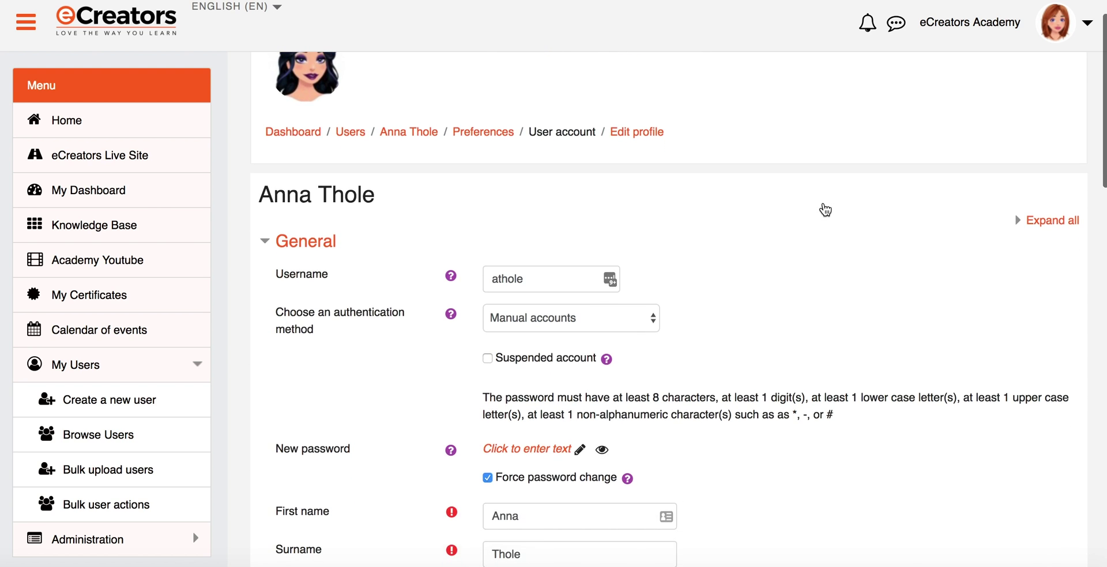
Step: Examine the general fields of the user's profile form, from username, authentication method and password options to email display, timezone and description
scroll(825, 209, down, 5)
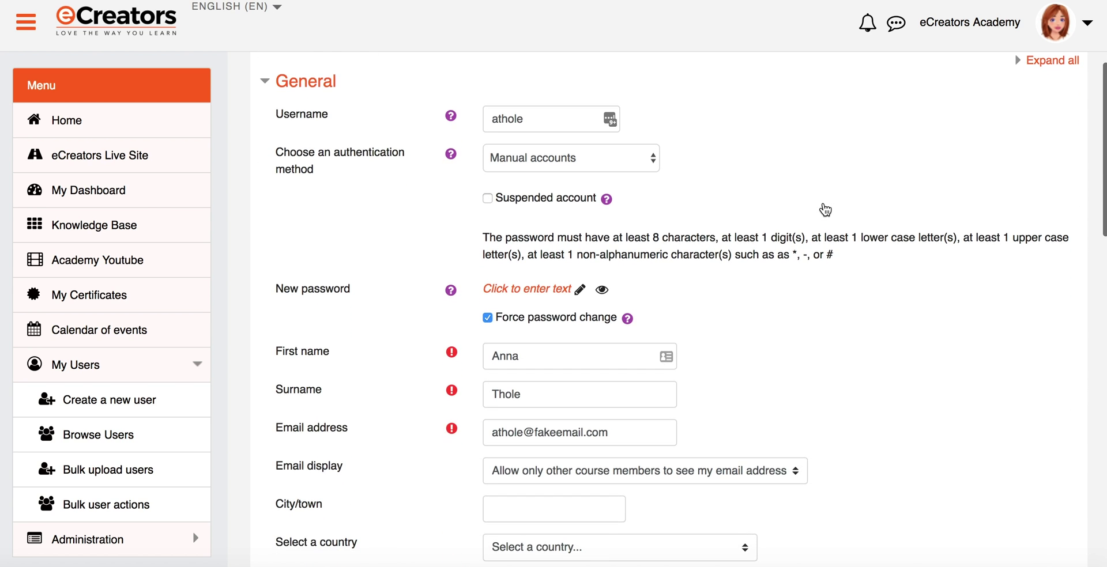
scroll(825, 210, down, 7)
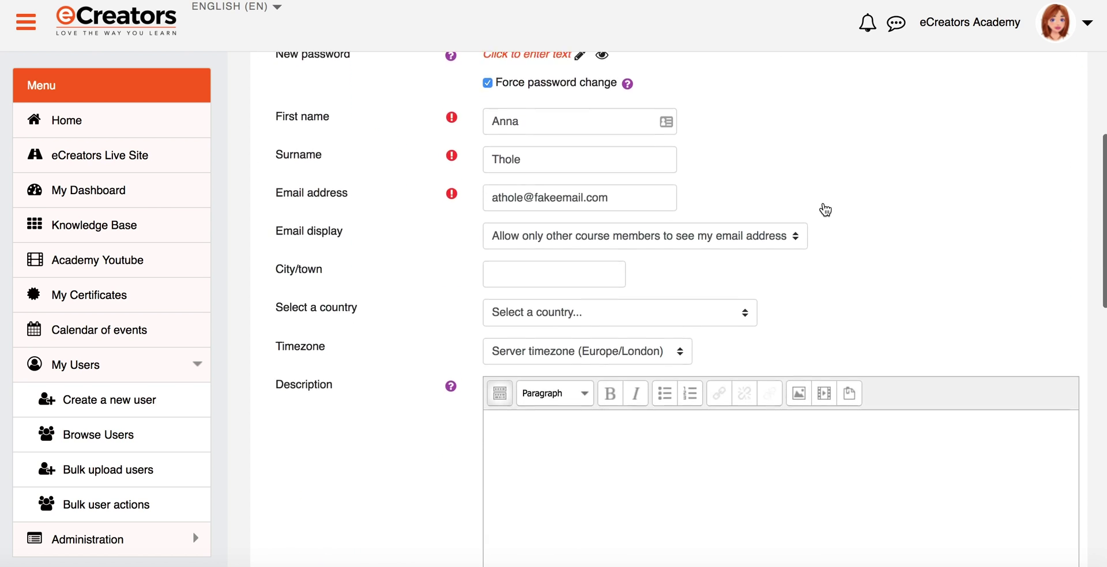
scroll(825, 209, up, 6)
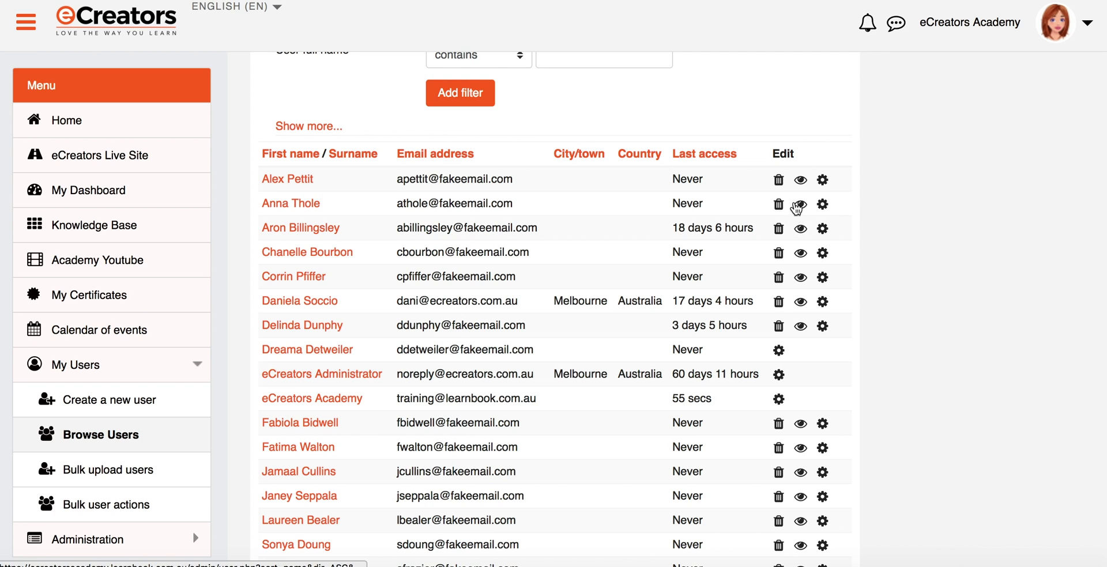
Step: Suspend the first listed user's account from the user list, and review the edit options of the other accounts
click(801, 184)
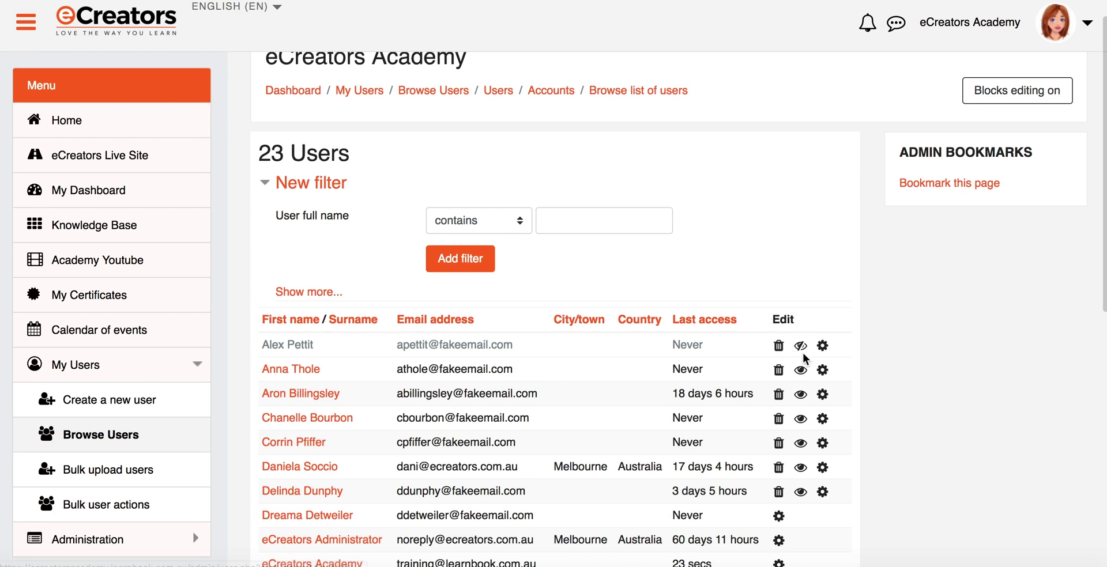
scroll(633, 355, down, 1)
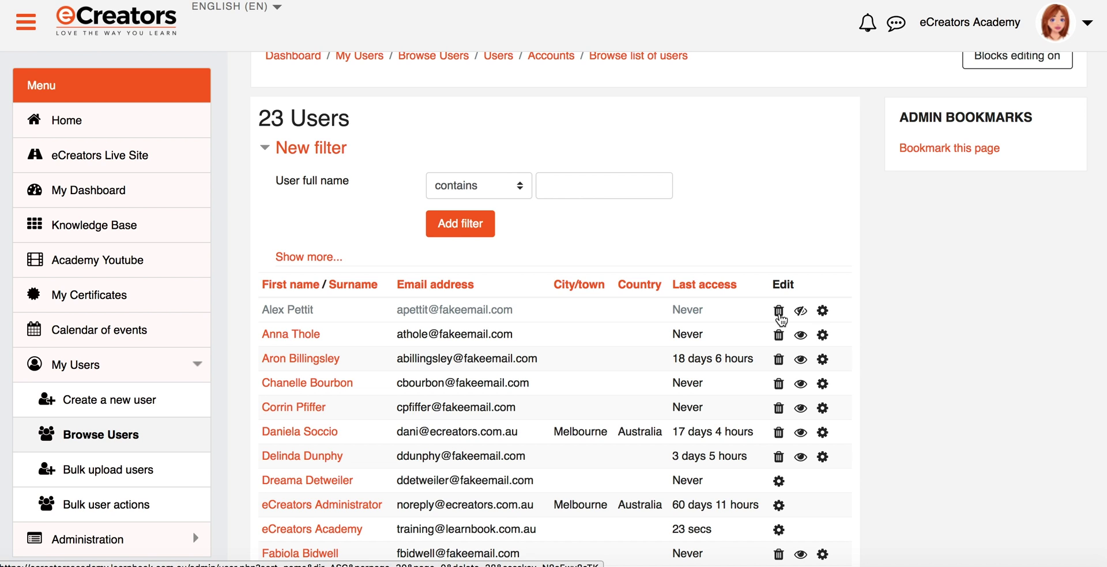
scroll(781, 318, down, 5)
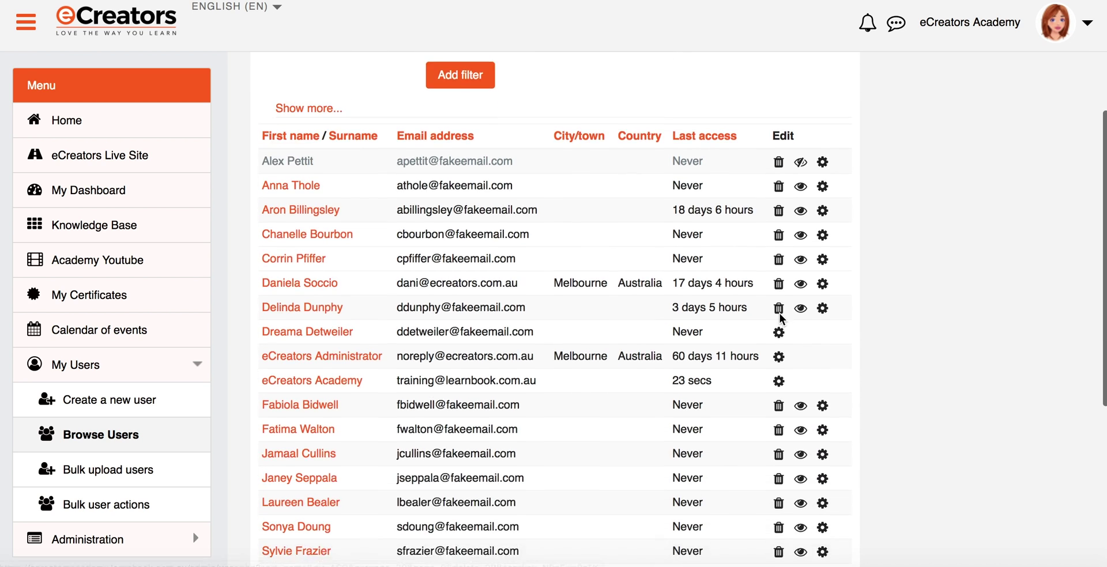